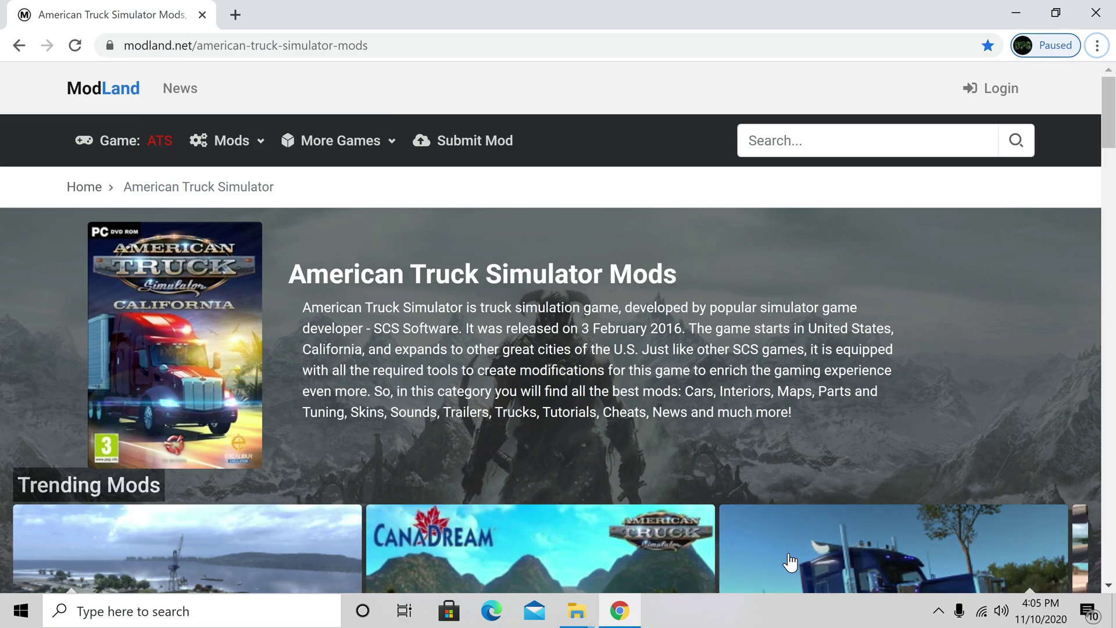
Step: Switch from Chrome's ModLand page to the File Explorer Downloads window
mouse_move(576, 610)
left_click(417, 556)
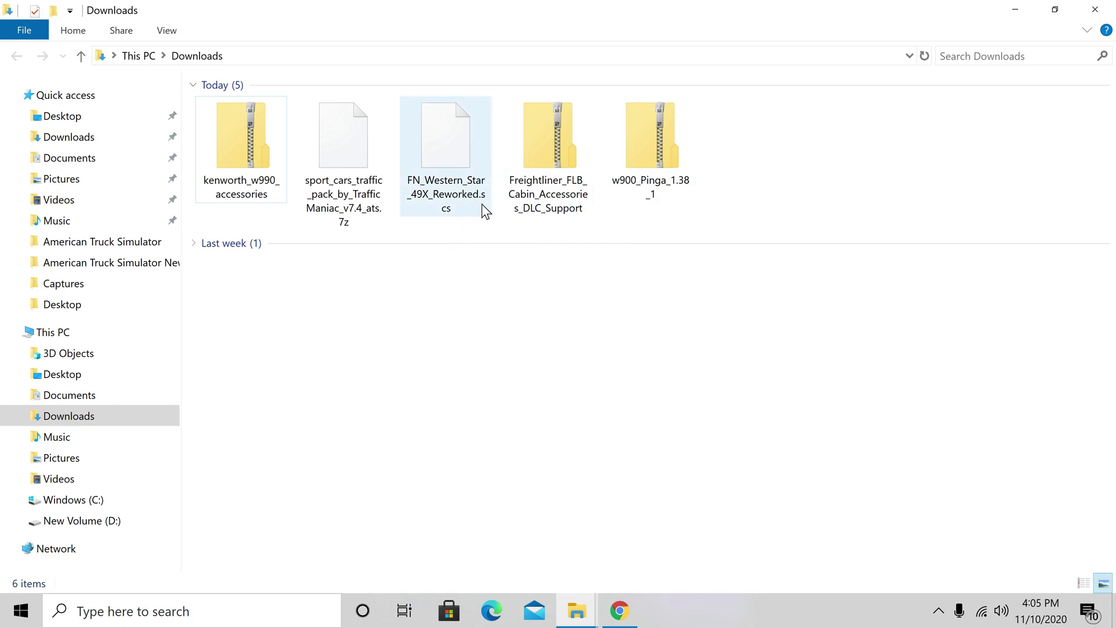
Step: Copy FN_Western_Star_49X_Reworked.scs and switch to the American Truck Simulator mod folder
mouse_move(486, 199)
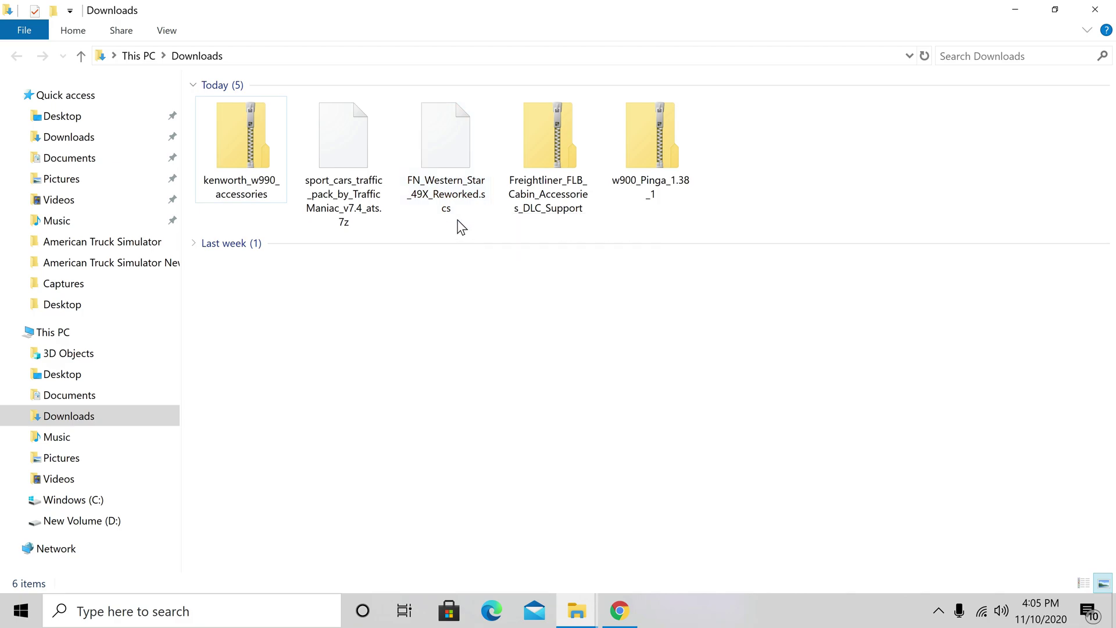
right_click(460, 204)
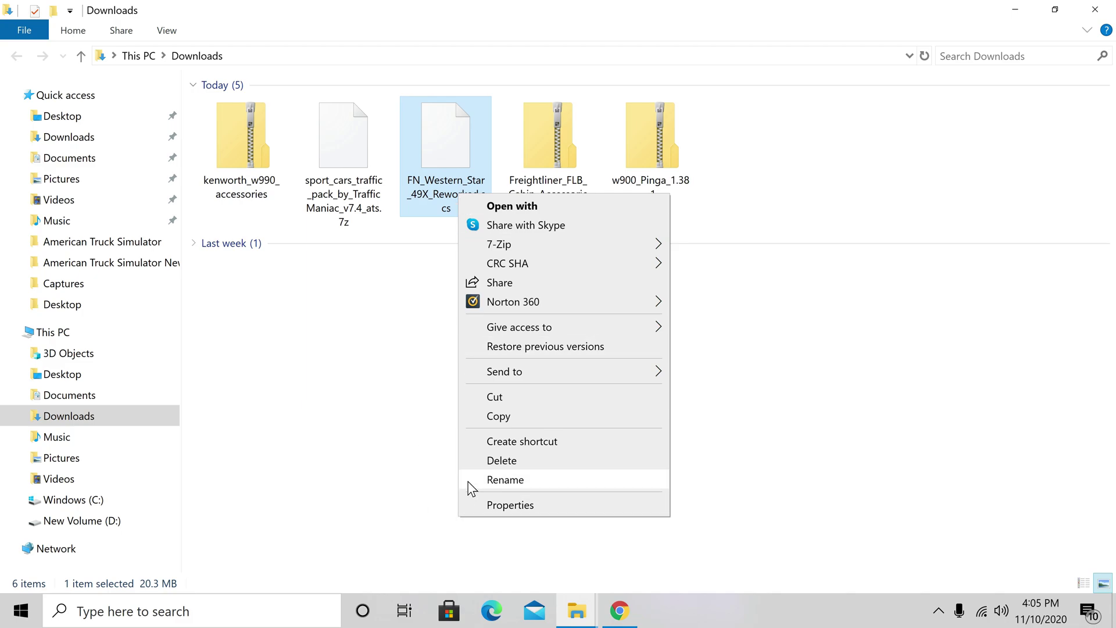
left_click(500, 419)
mouse_move(578, 618)
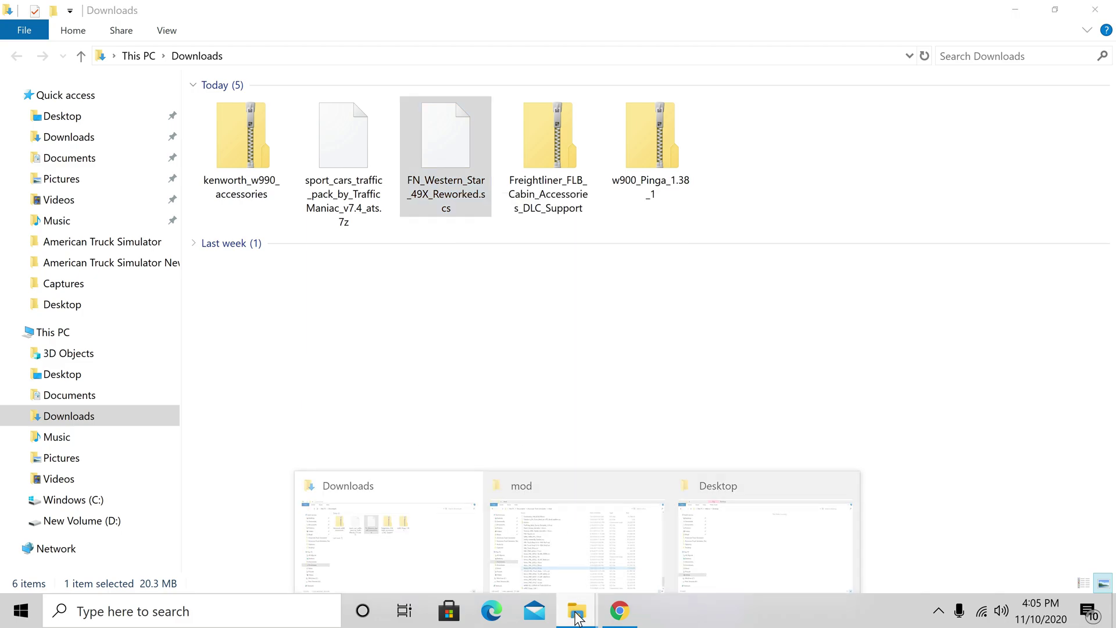
left_click(623, 560)
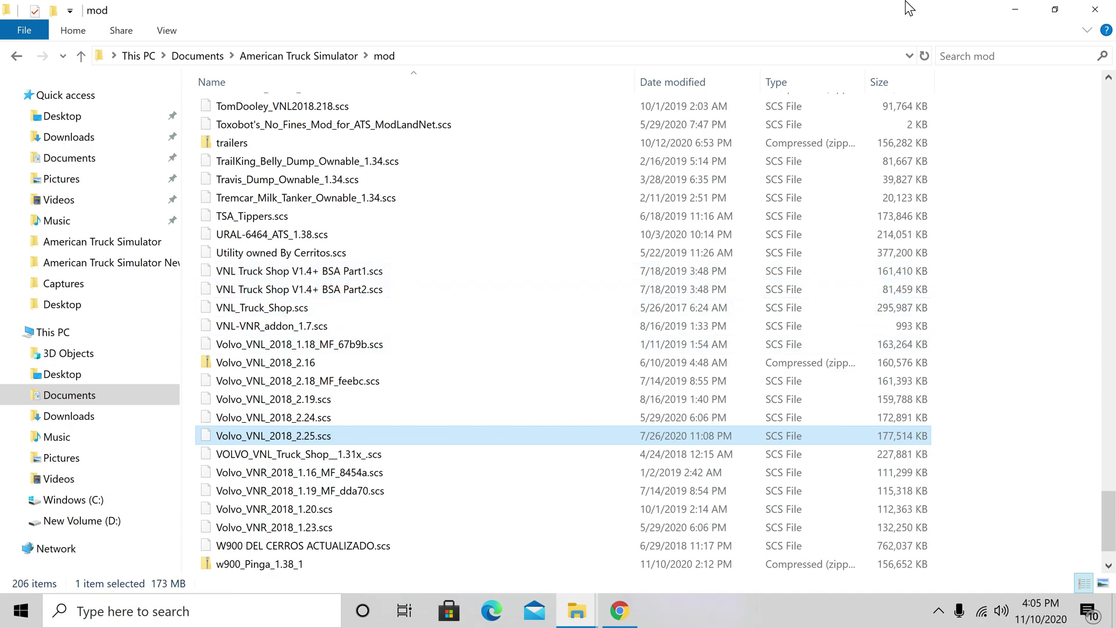
Step: Return to Downloads and delete FN_Western_Star_49X_Reworked.scs
left_click(1015, 10)
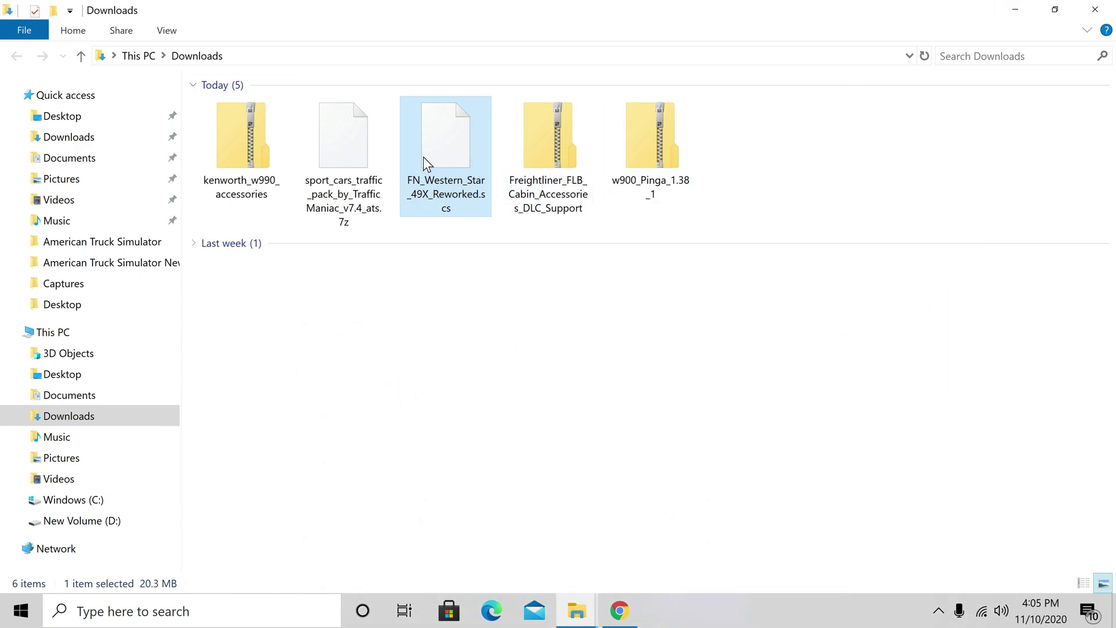
right_click(453, 163)
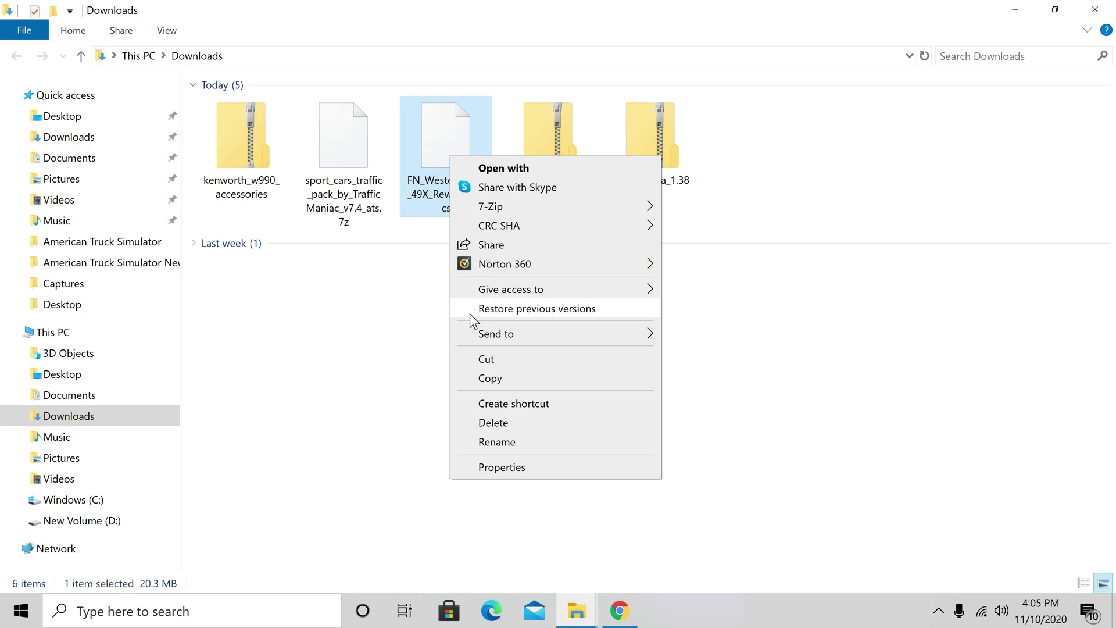
left_click(480, 422)
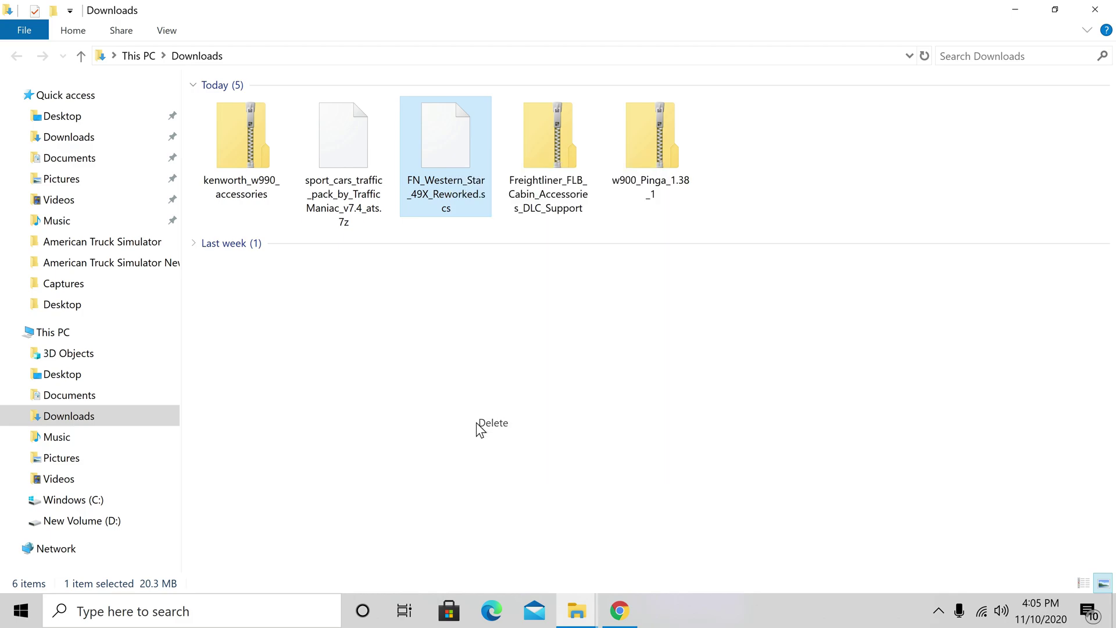
Step: Extract sport_cars_traffic_pack_by_TrafficManiac_v7.4_ats.7z here with 7-Zip and select its three .scs files
right_click(348, 190)
mouse_move(370, 243)
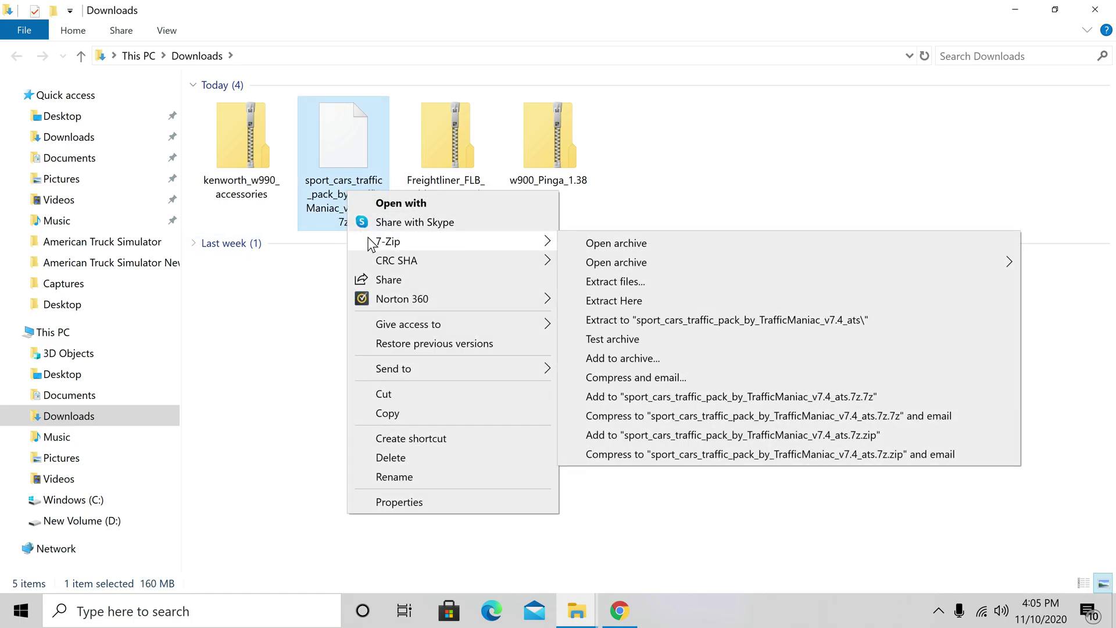
left_click(643, 302)
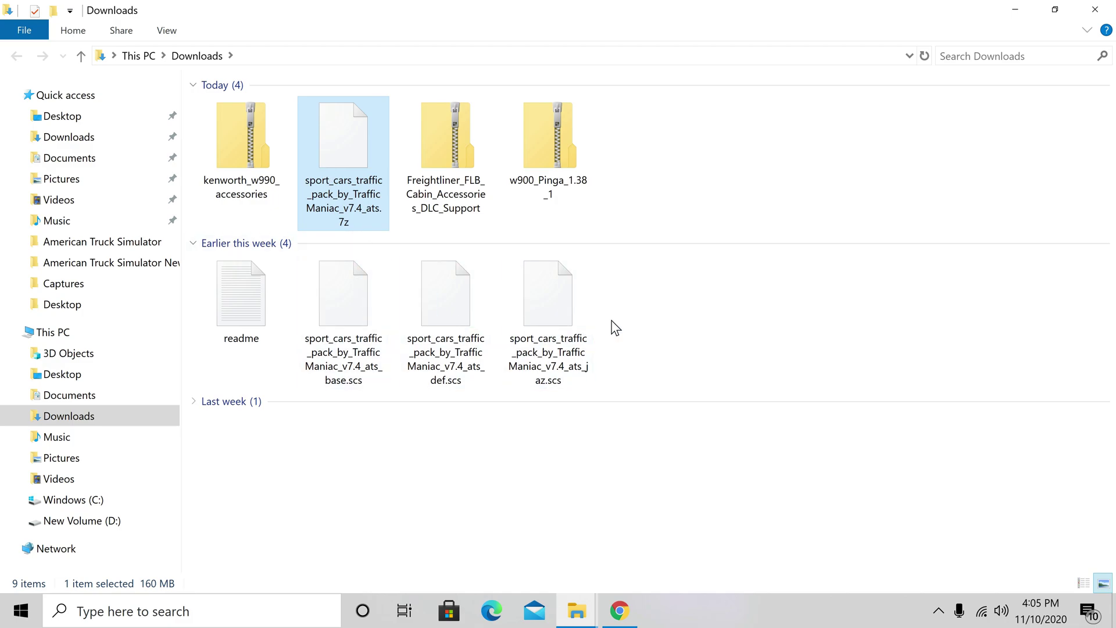
left_click_drag(612, 320, 329, 316)
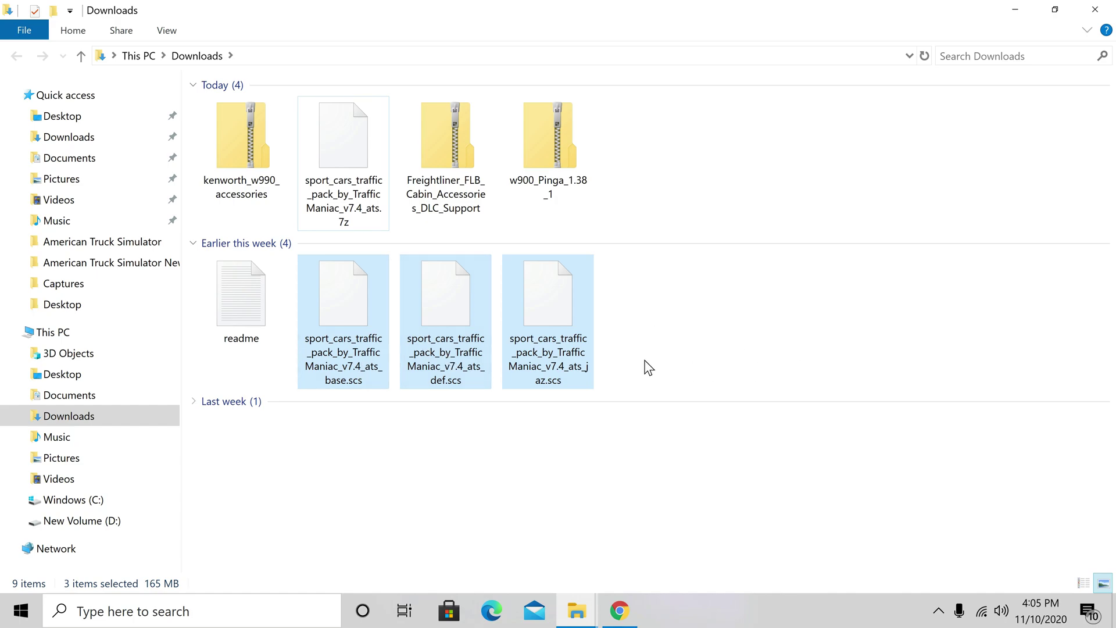
Step: Copy the three traffic pack .scs files, then delete them, the readme and the .7z archive
right_click(353, 350)
left_click(391, 247)
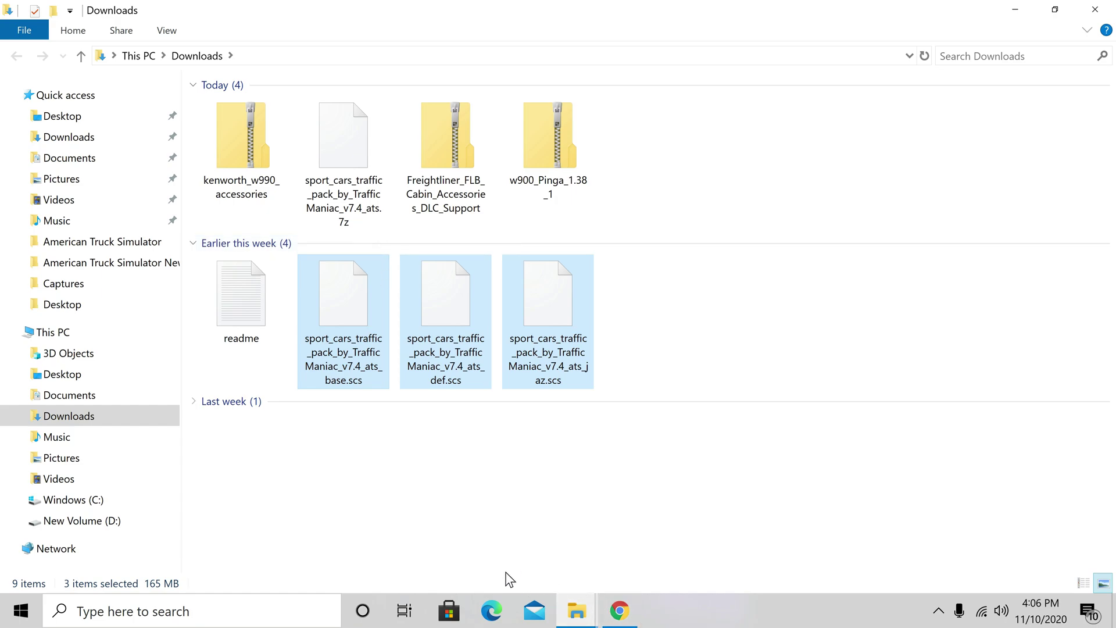
left_click_drag(629, 317, 240, 327)
right_click(240, 327)
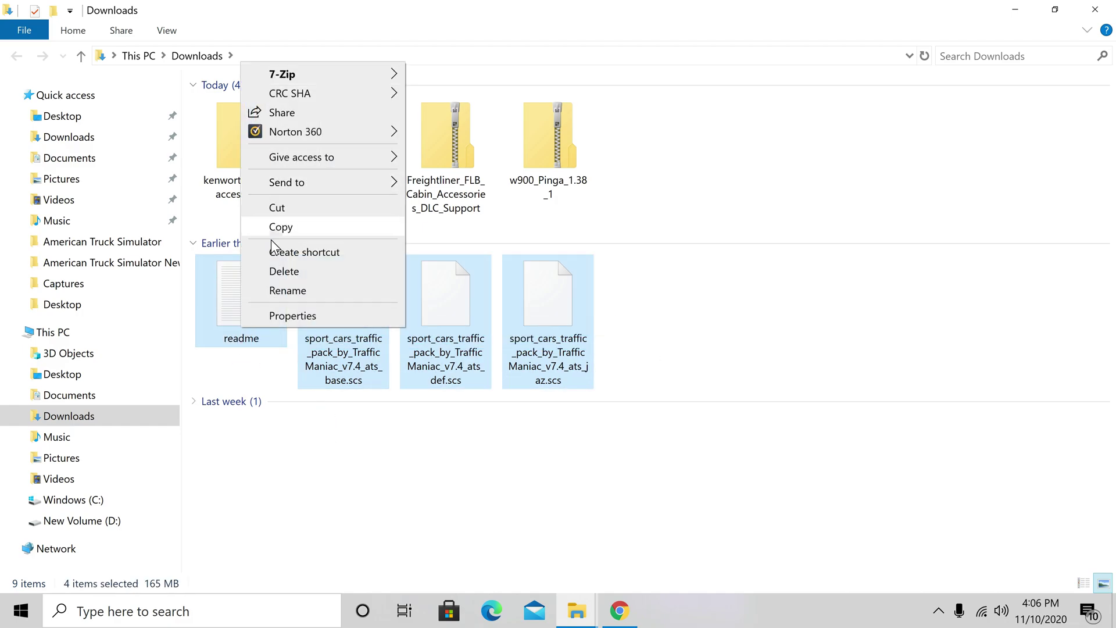
left_click(276, 270)
right_click(329, 162)
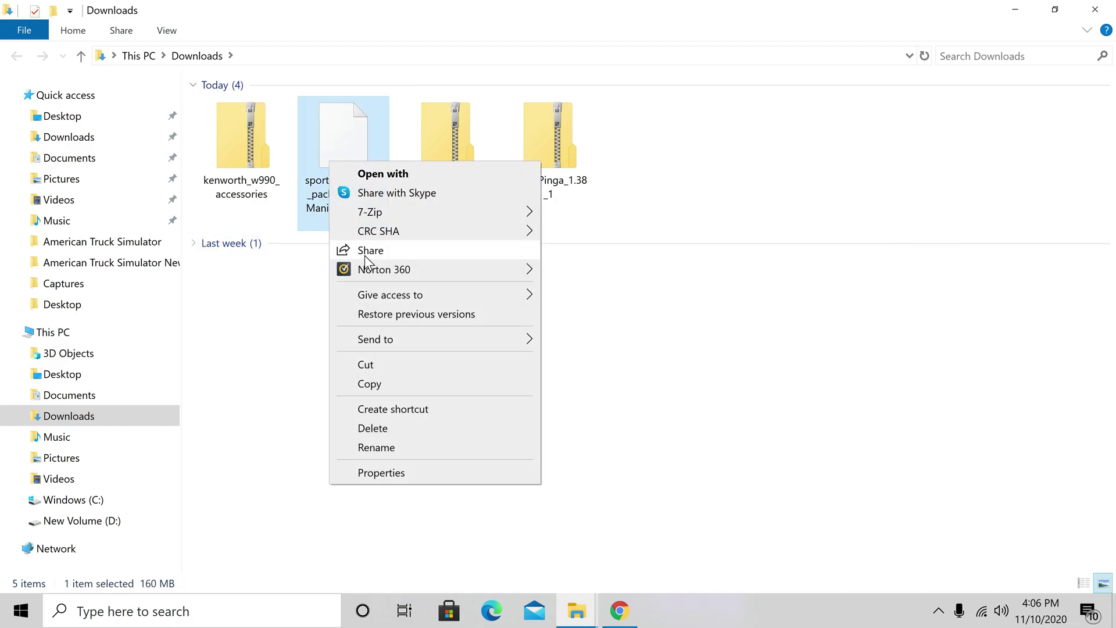
left_click(376, 427)
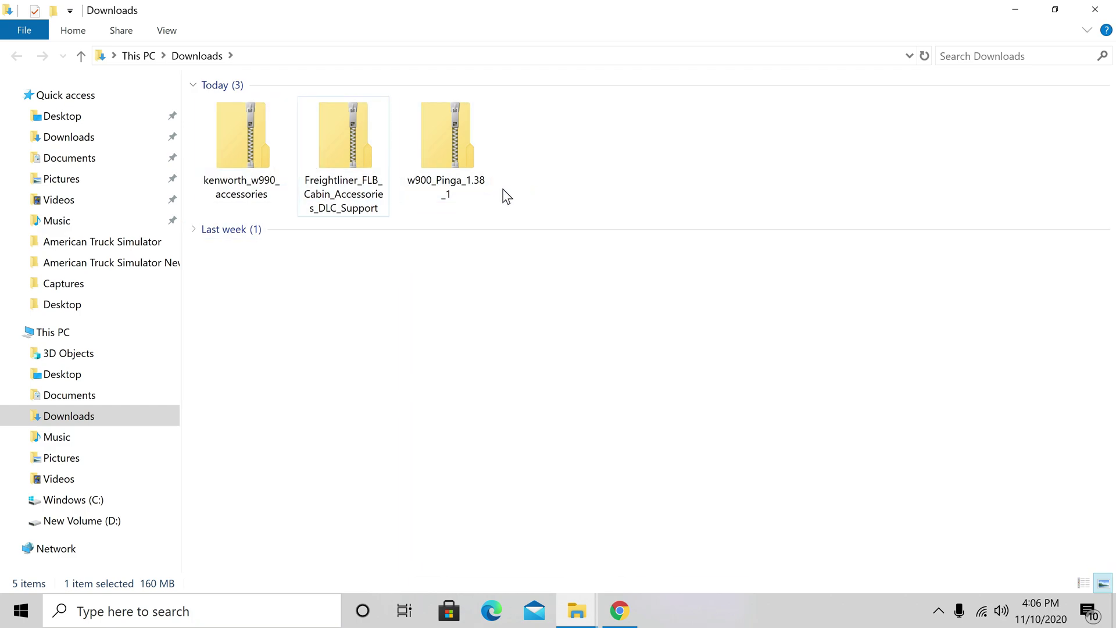
Step: Extract the w900_Pinga_1.38_1 zip into Downloads using 7-Zip Extract Here
left_click(444, 173)
right_click(444, 173)
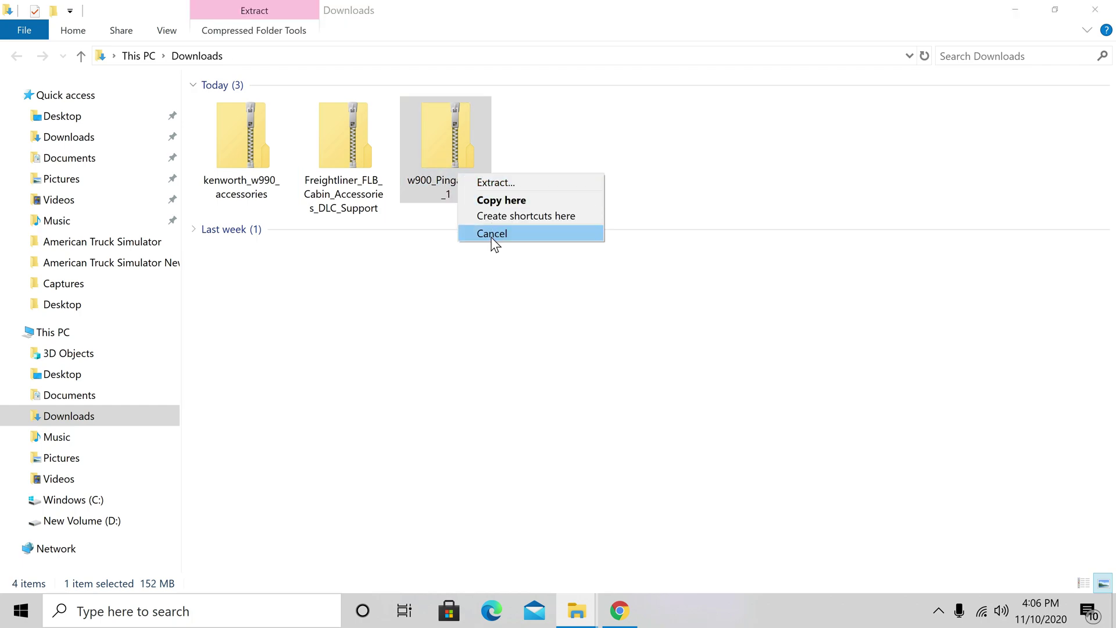
left_click(491, 238)
right_click(459, 167)
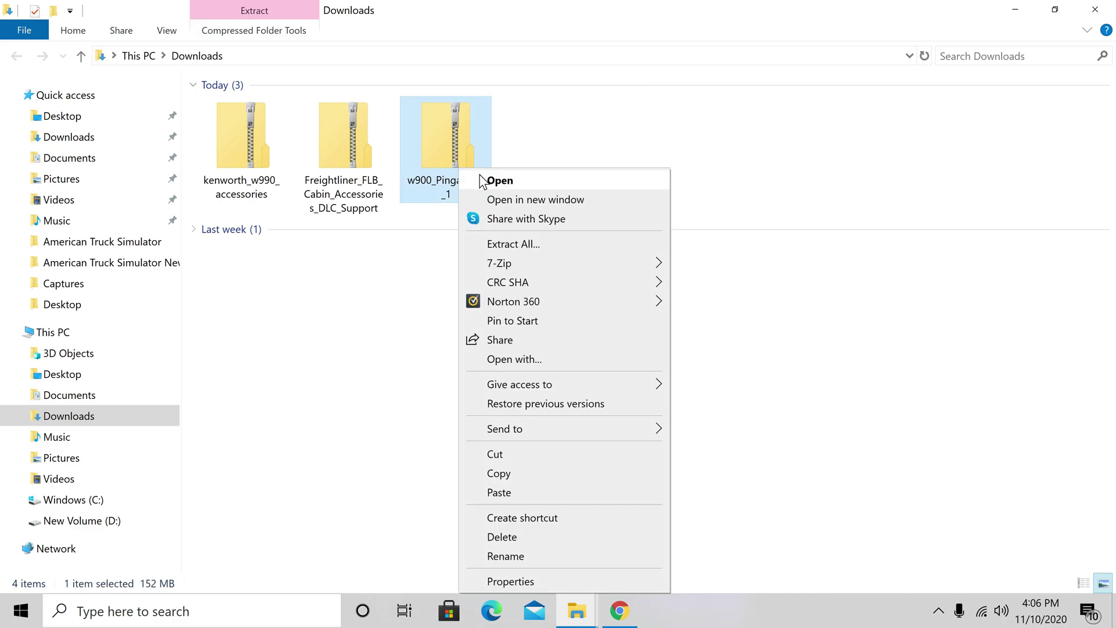
mouse_move(495, 263)
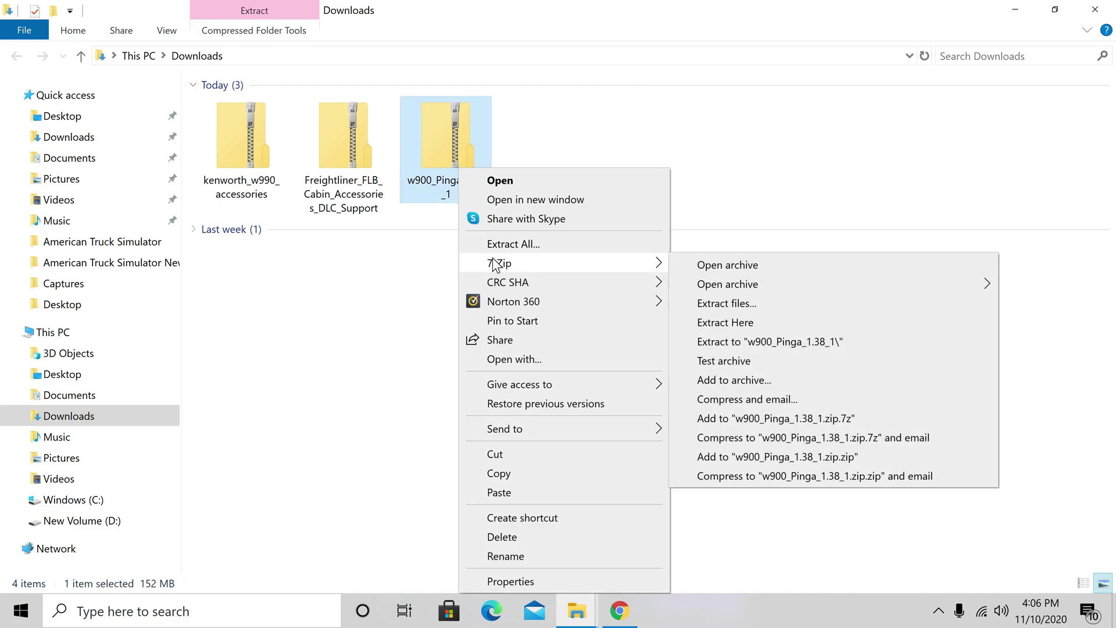
left_click(378, 319)
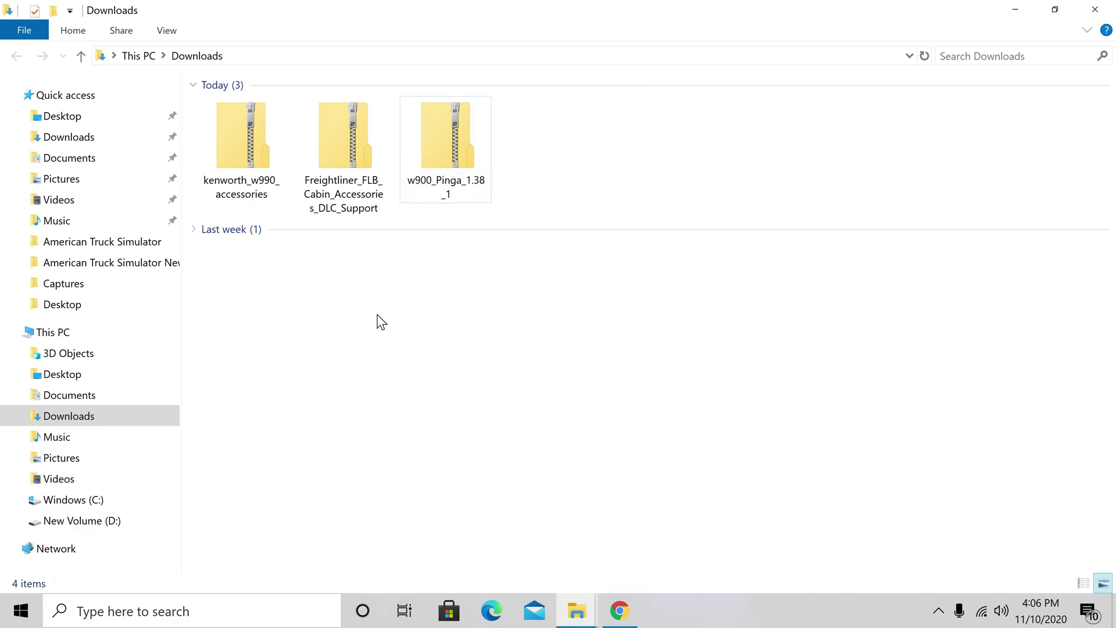
right_click(432, 150)
mouse_move(609, 242)
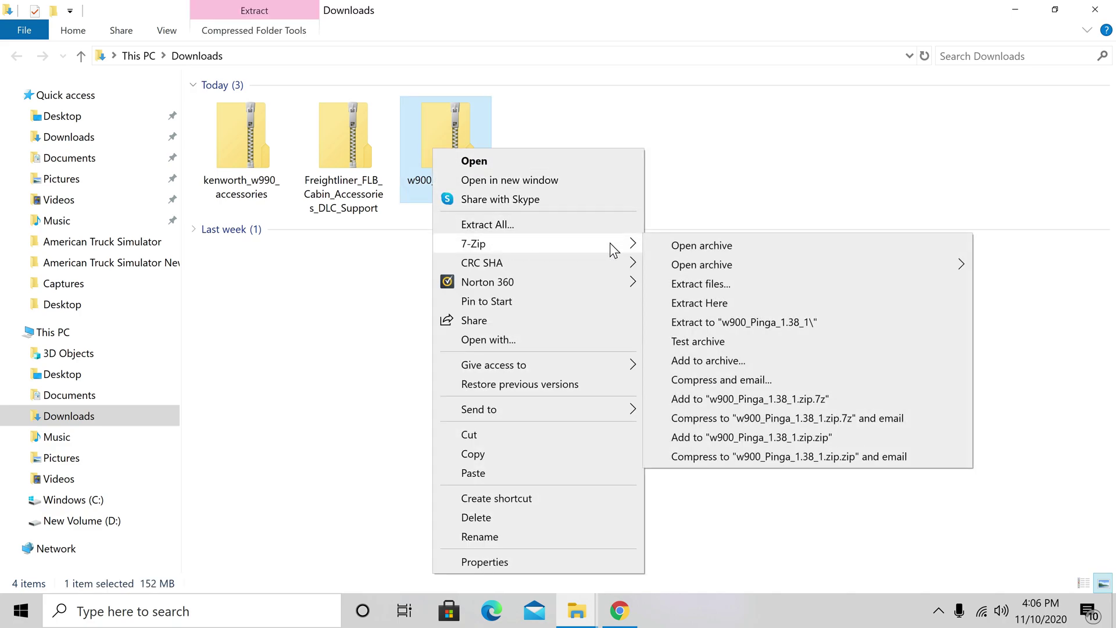
left_click(702, 303)
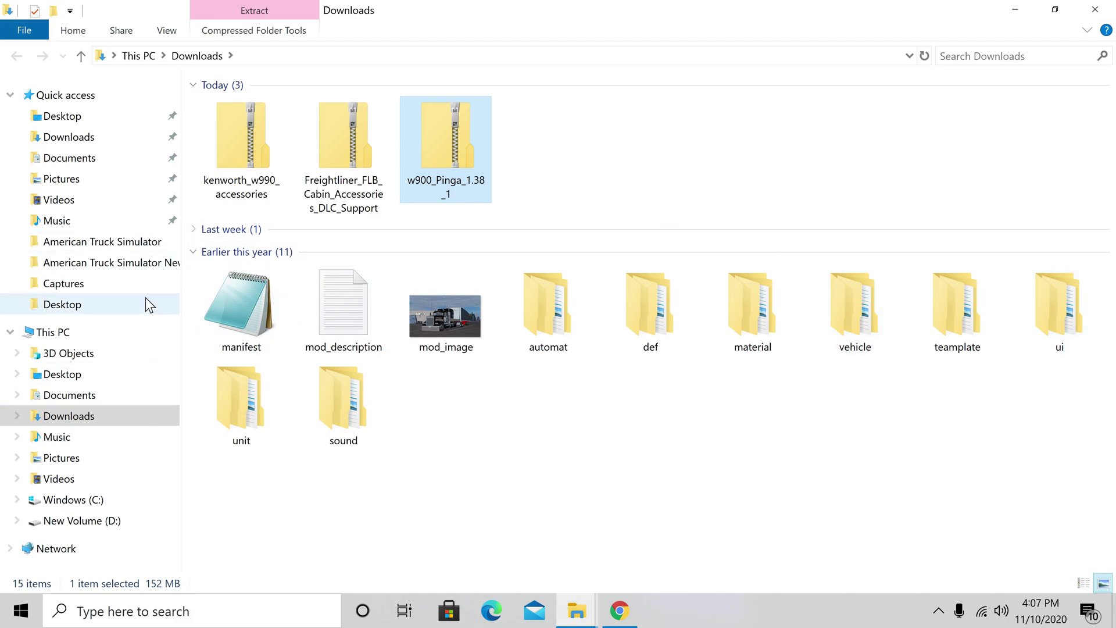
Step: Delete all eleven extracted w900 items from Downloads
left_click_drag(1055, 448, 246, 314)
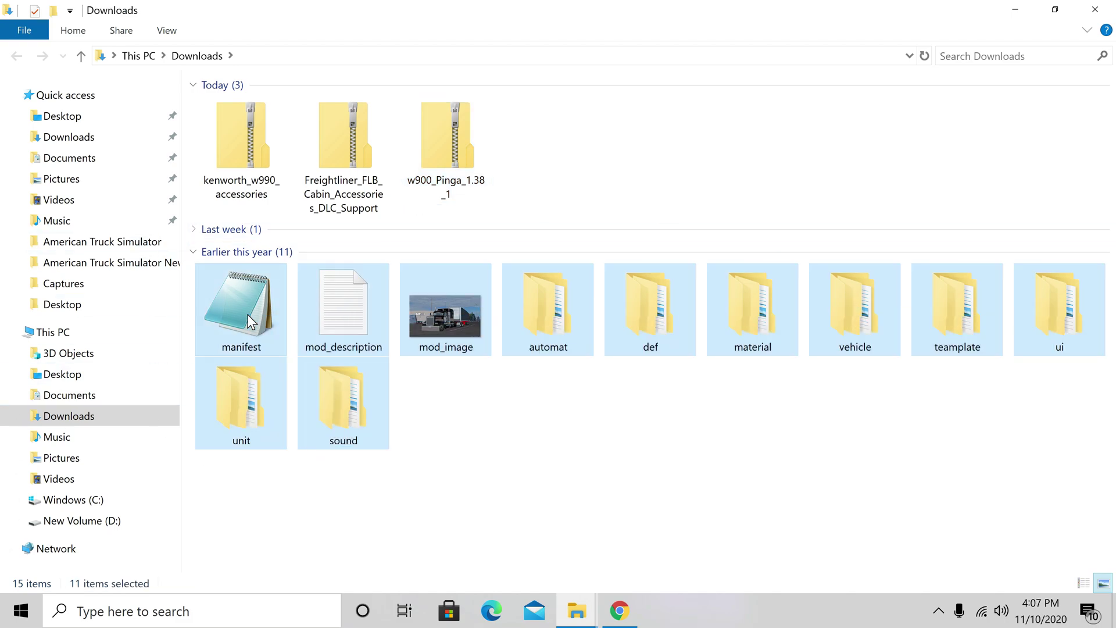
right_click(247, 314)
left_click(281, 527)
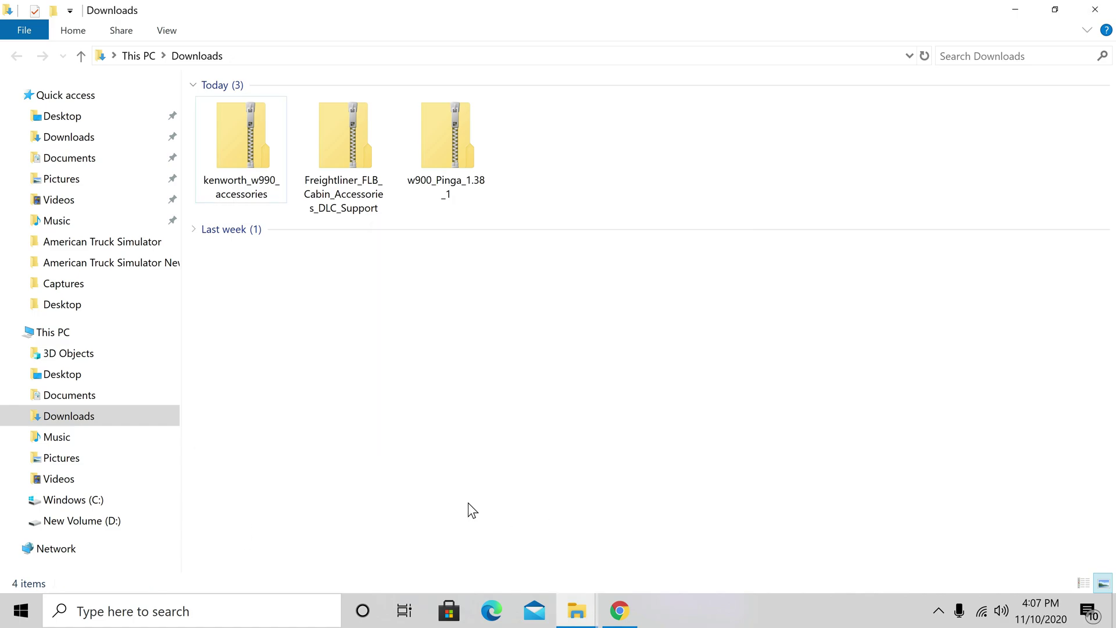
Step: Copy the w900_Pinga_1.38_1 zip and check the American Truck Simulator mod folder
right_click(437, 154)
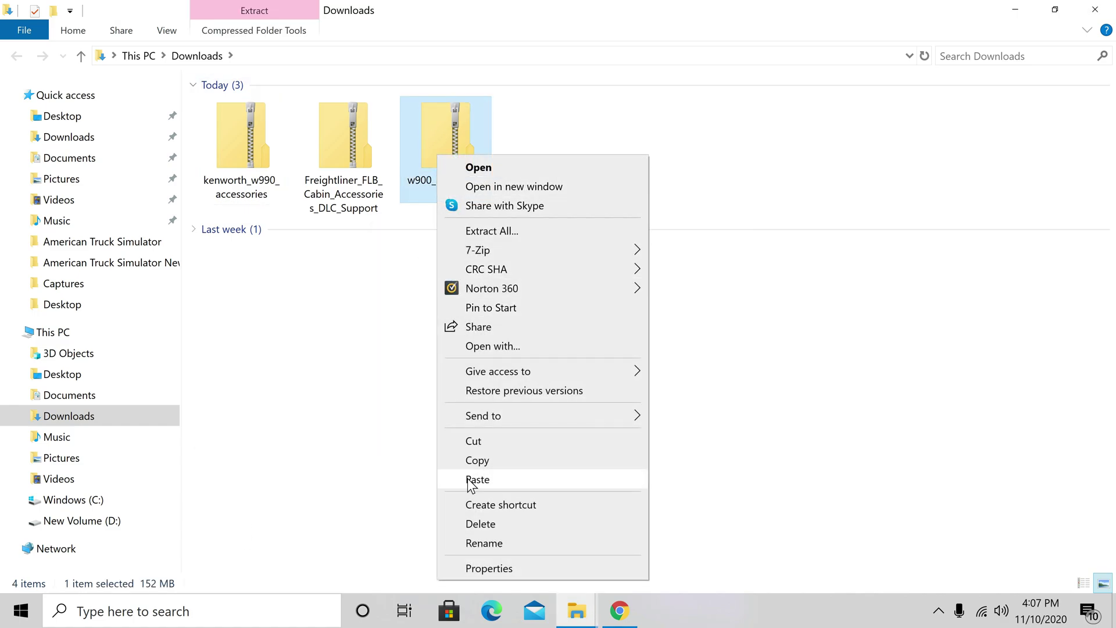
left_click(477, 460)
mouse_move(577, 610)
left_click(569, 503)
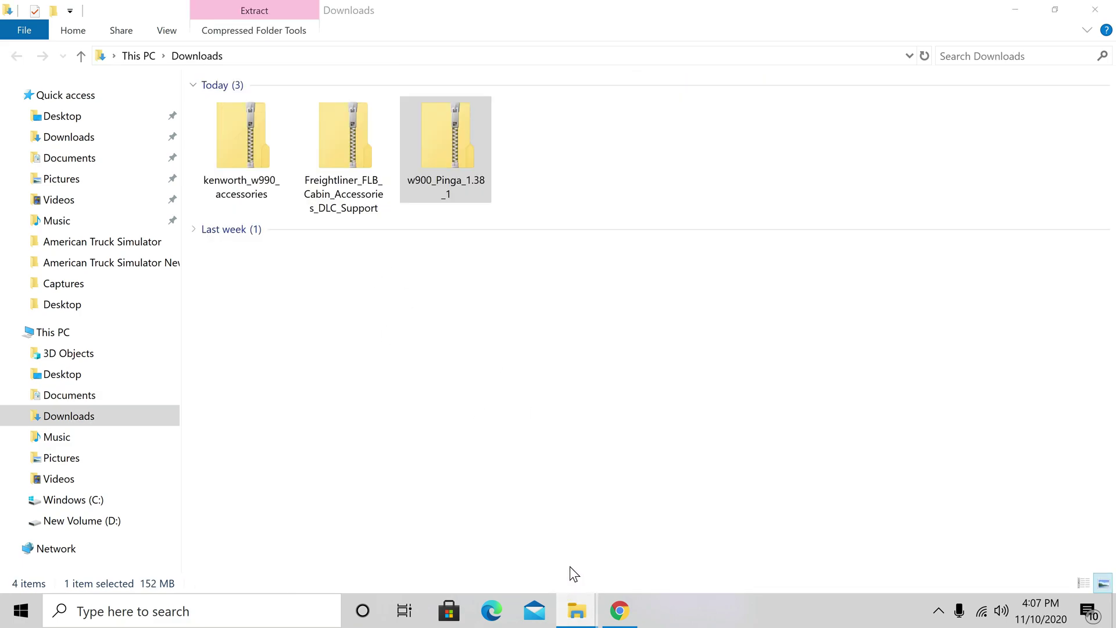
mouse_move(577, 610)
left_click(575, 578)
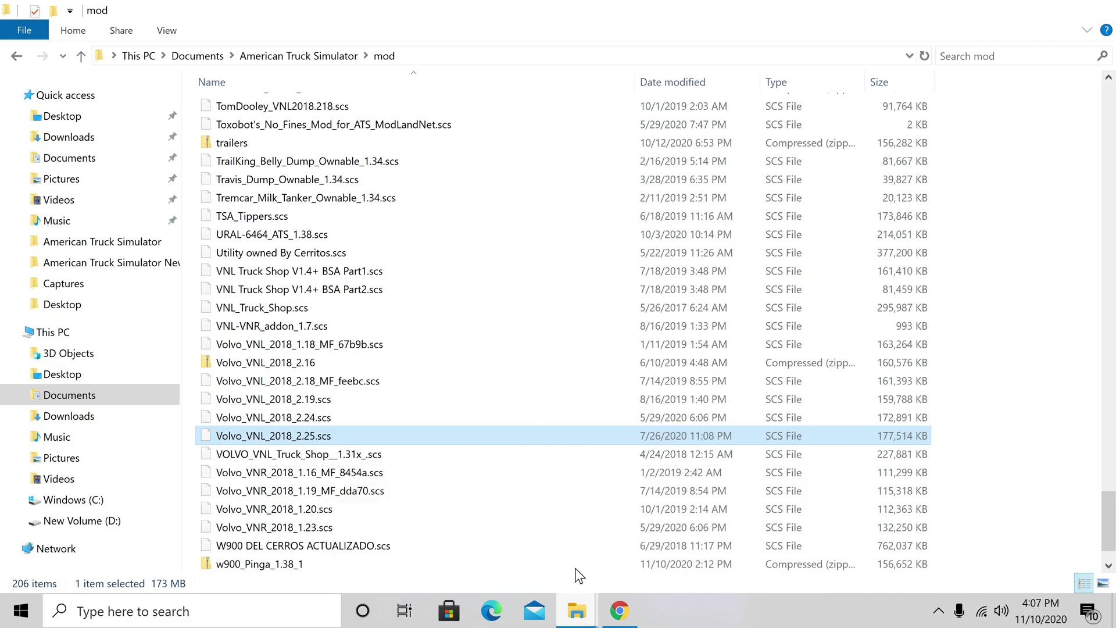
left_click(1015, 9)
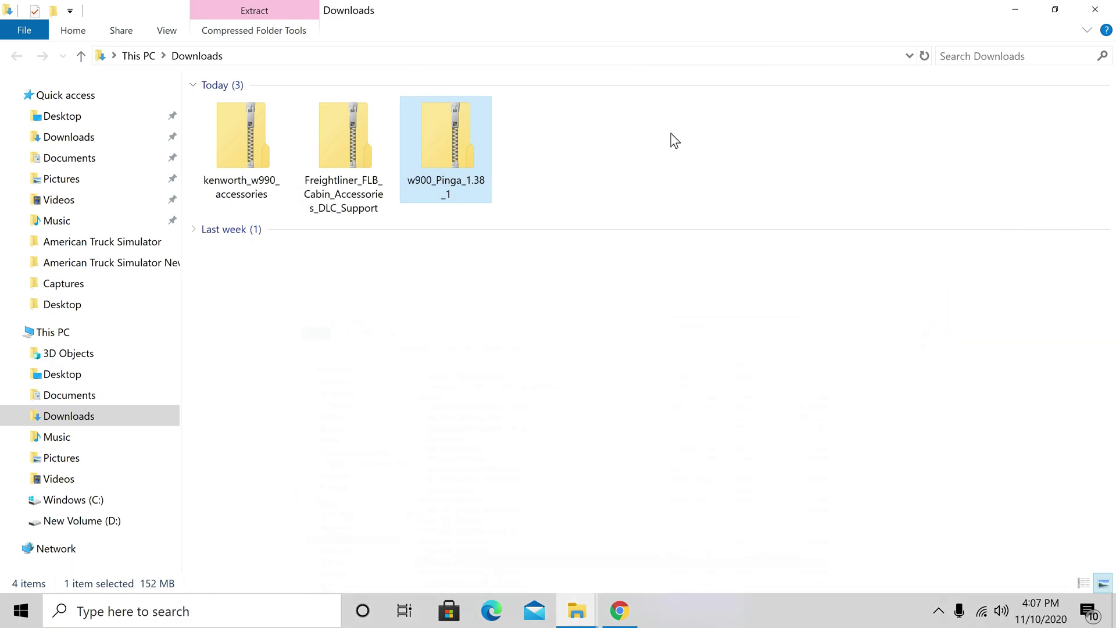
Step: Delete the stray shortcut and the w900_Pinga_1.38_1 zip from Downloads
right_click(462, 158)
left_click(511, 508)
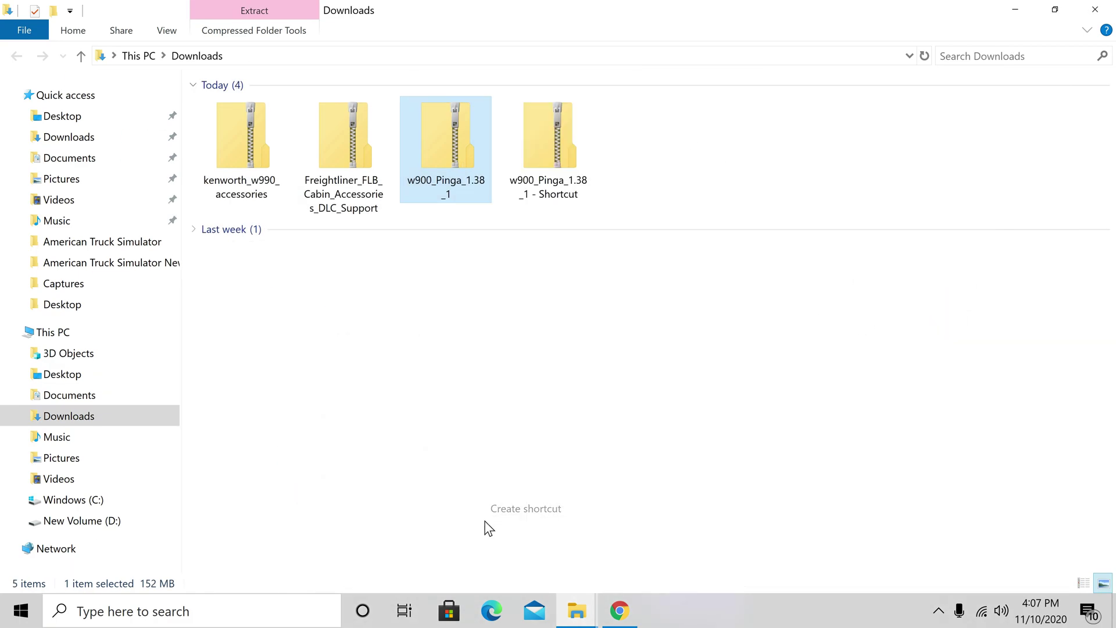
right_click(514, 159)
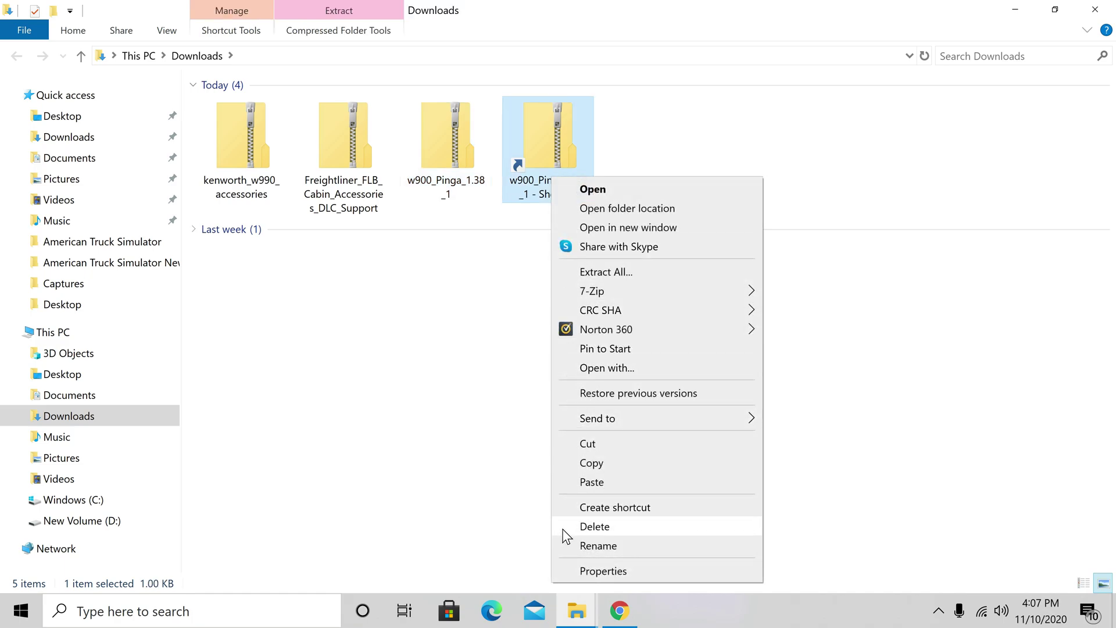
left_click(588, 526)
right_click(443, 166)
left_click(505, 528)
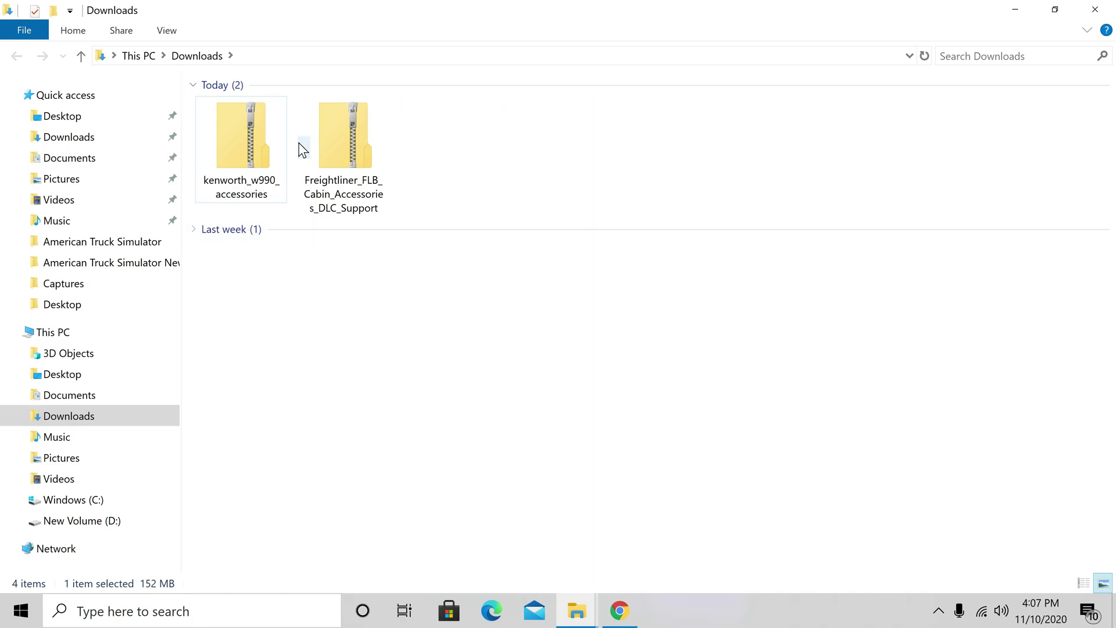
Step: Extract the Freightliner_FLB_Cabin_Accessories_DLC_Support zip into Downloads with 7-Zip
right_click(343, 165)
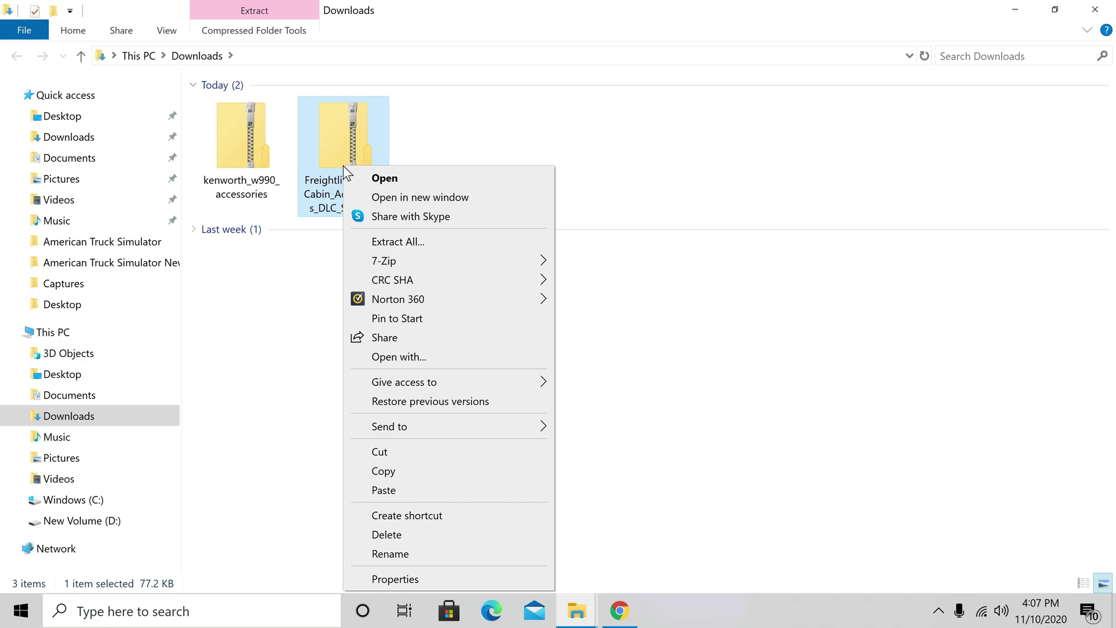
mouse_move(523, 266)
left_click(637, 321)
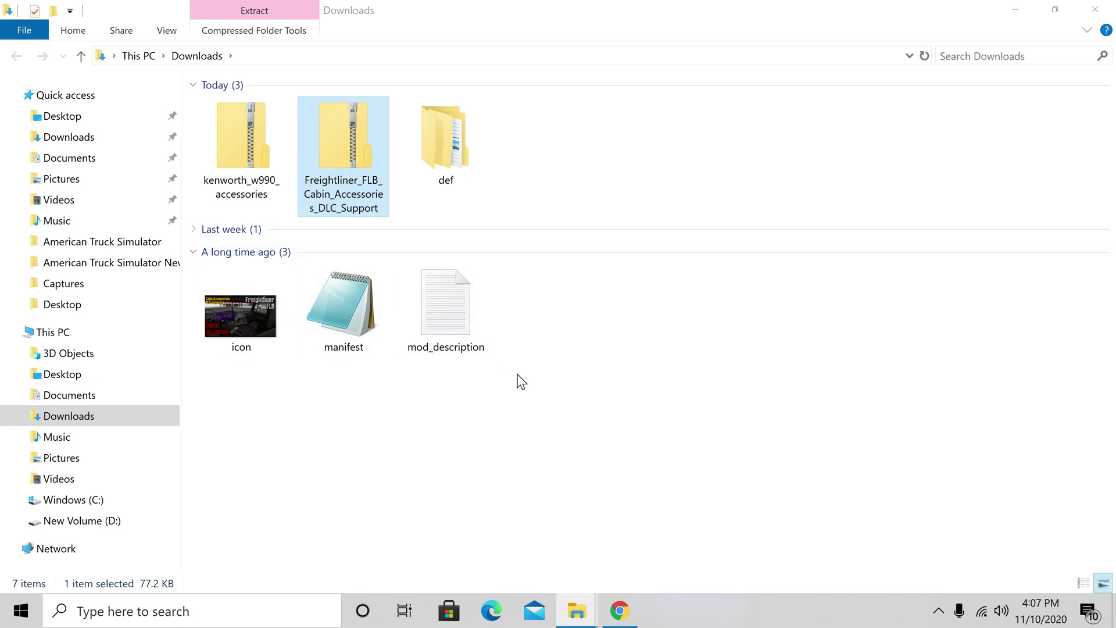
Step: Delete the extracted icon, manifest, mod_description and def folder
left_click_drag(516, 373, 214, 287)
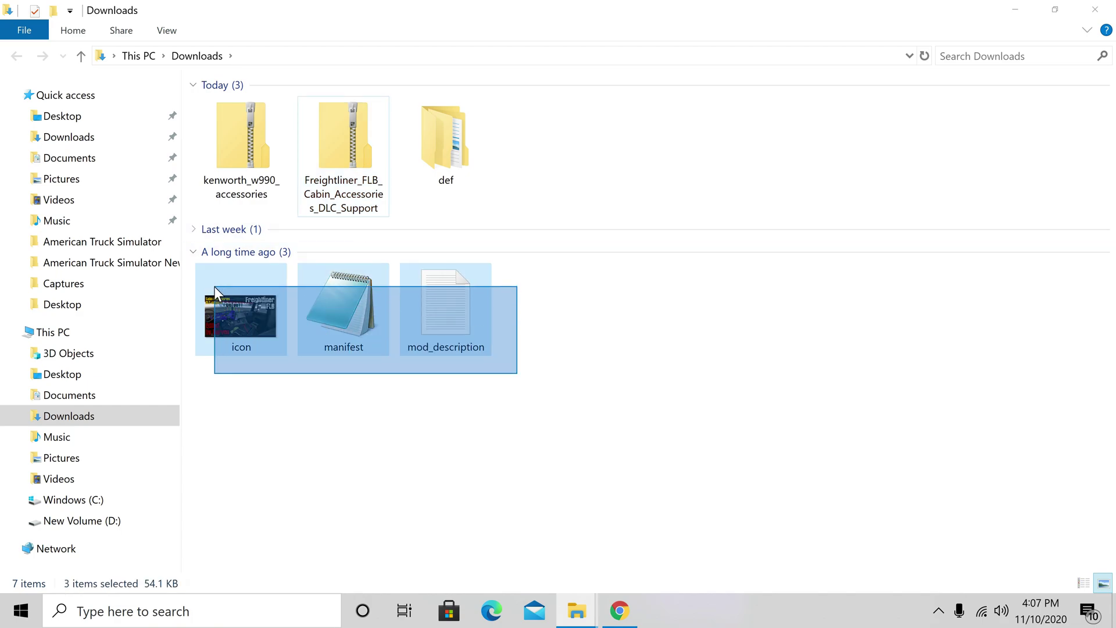
right_click(428, 296)
left_click(469, 505)
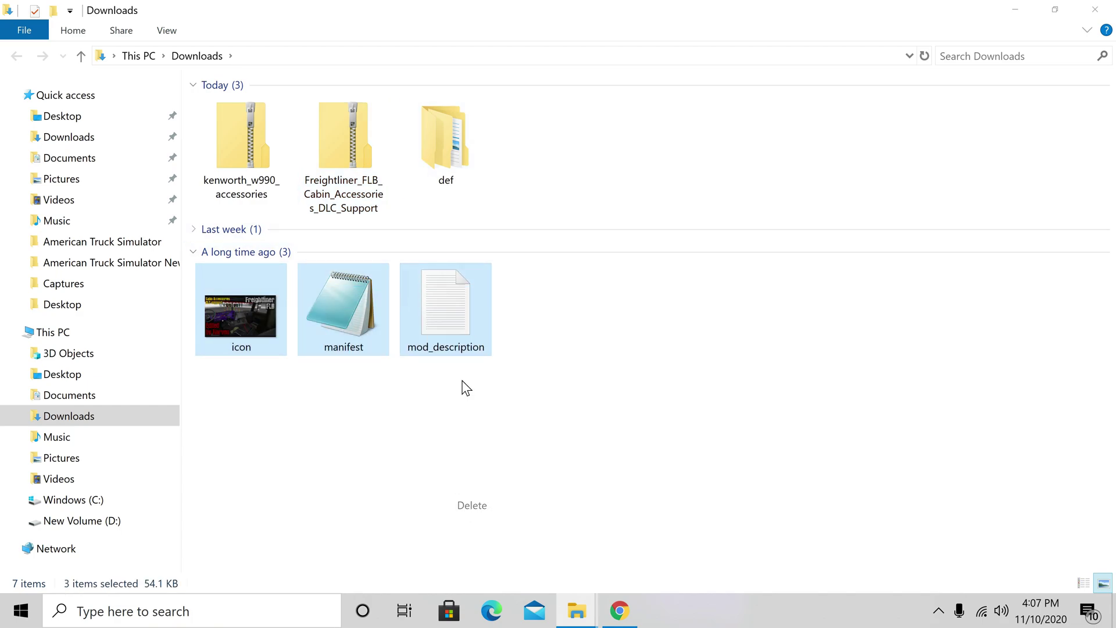
right_click(431, 145)
left_click(476, 468)
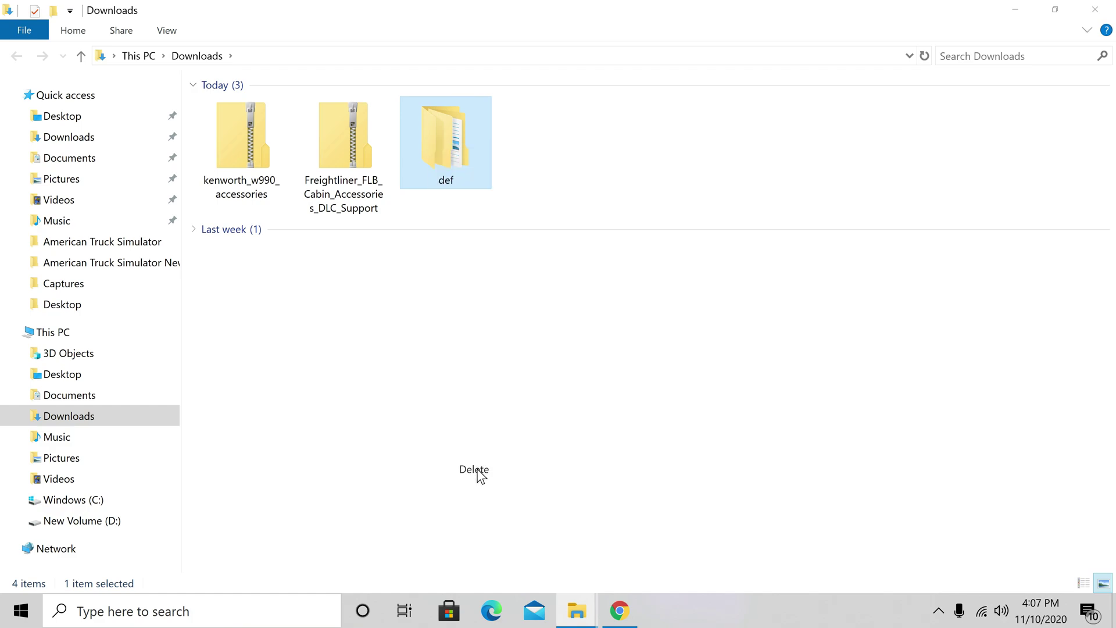
Step: Copy the Freightliner zip and check the mod folder window before removing it
right_click(340, 155)
left_click(410, 456)
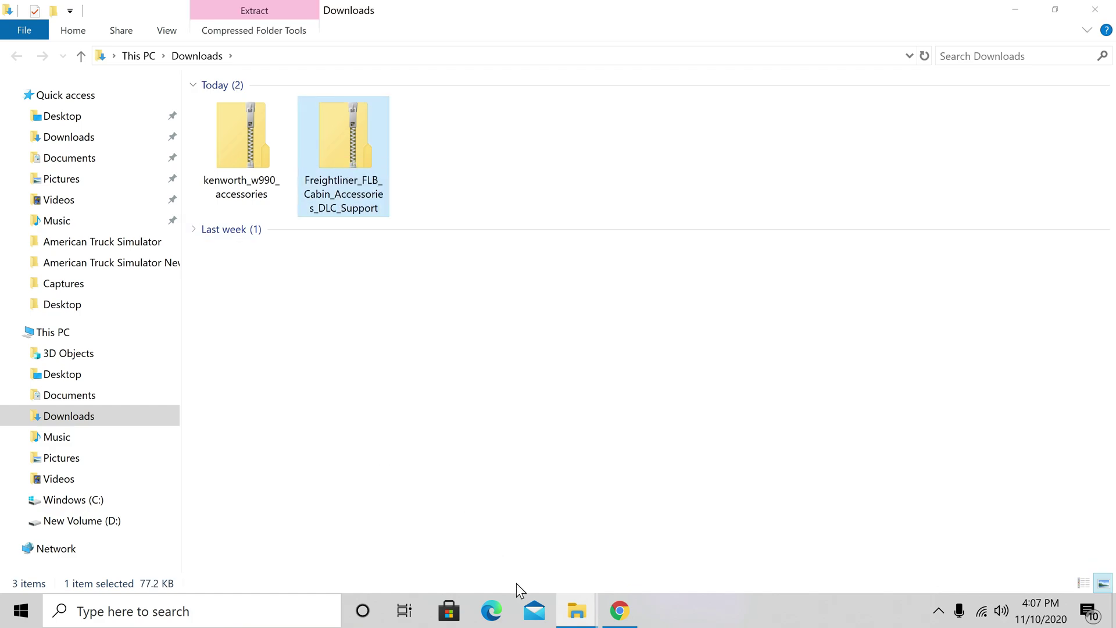
mouse_move(589, 622)
left_click(571, 557)
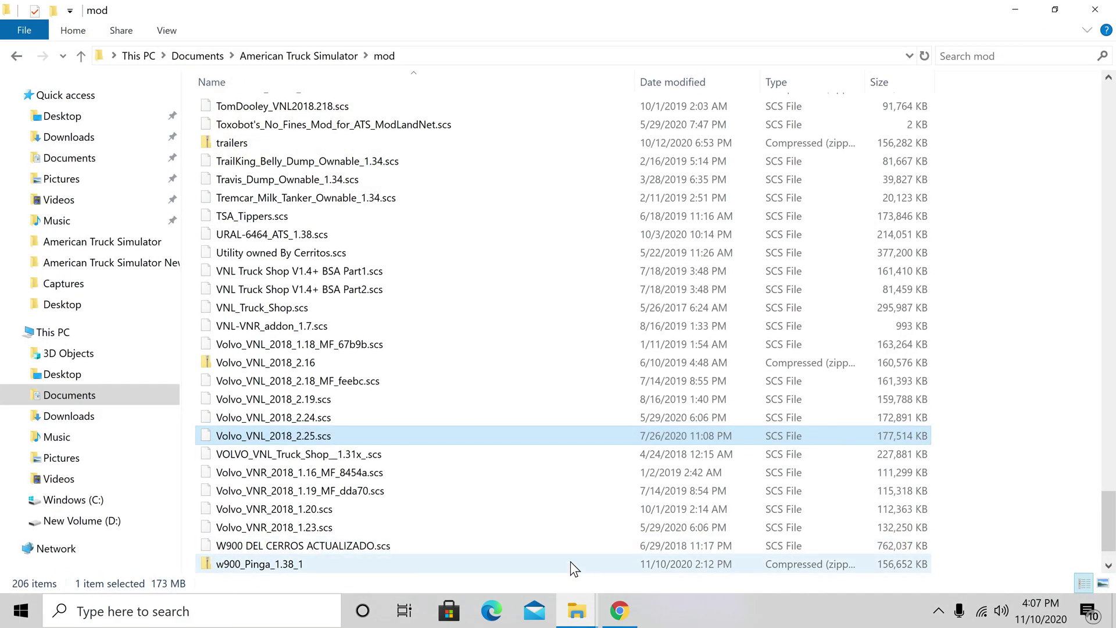
left_click(1001, 10)
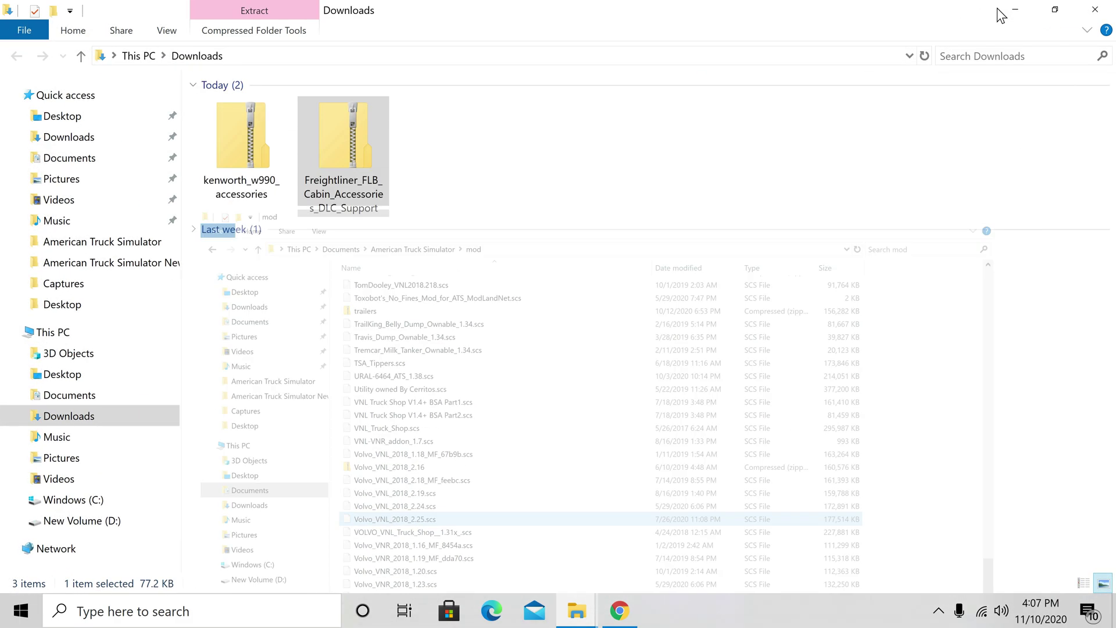
right_click(384, 202)
Step: Delete the Freightliner zip, then extract kenworth_w990_accessories and select its four .scs files
left_click(436, 536)
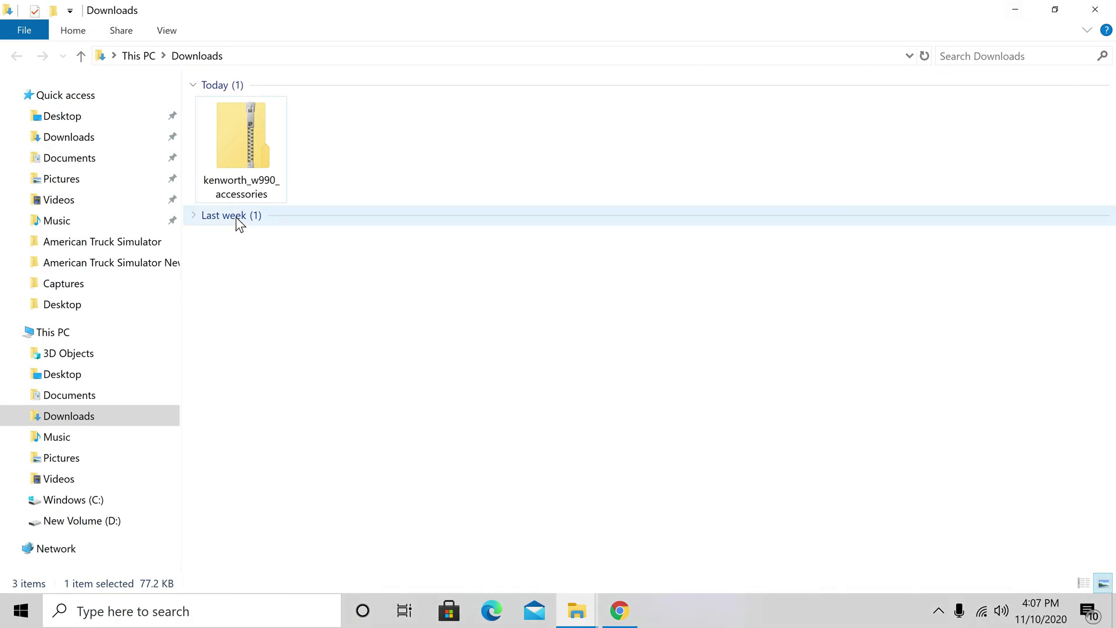
right_click(243, 154)
mouse_move(288, 240)
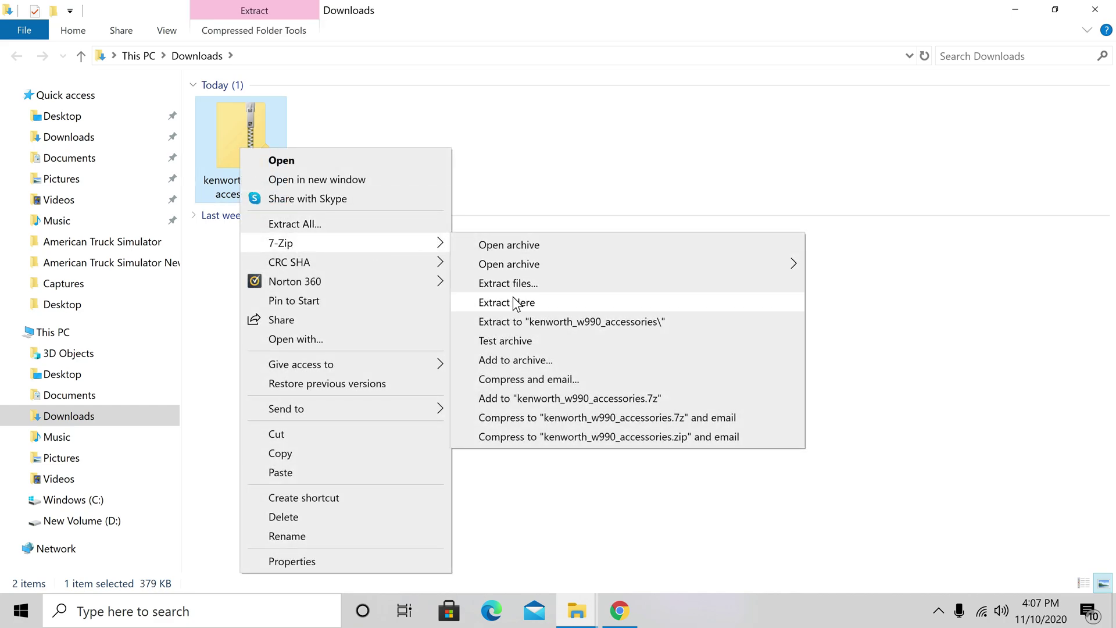
left_click(481, 305)
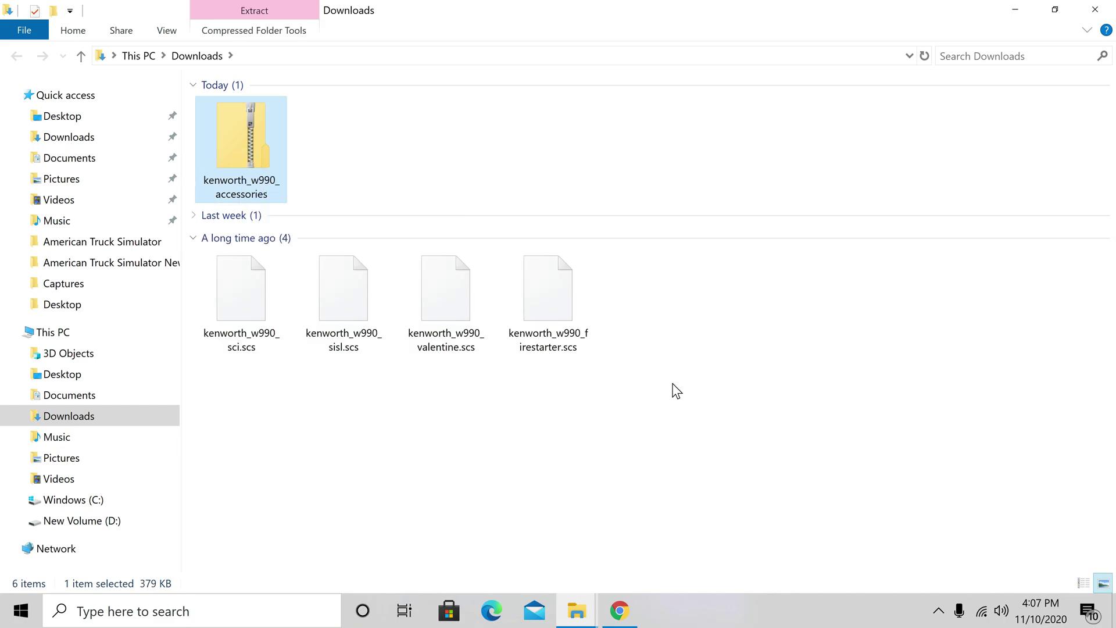
left_click_drag(673, 384, 248, 282)
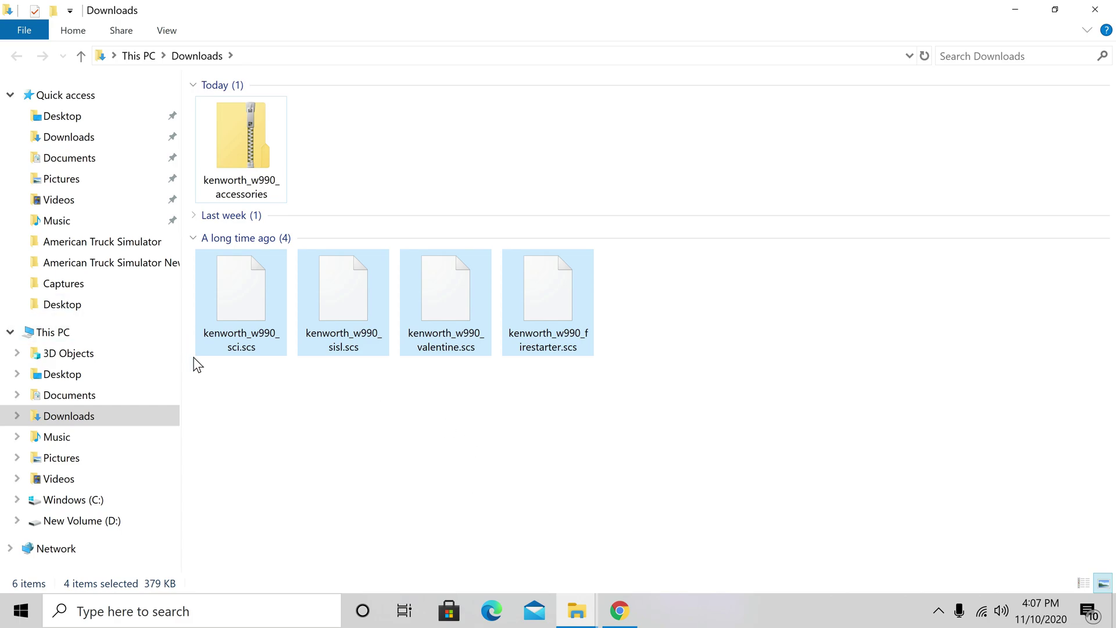